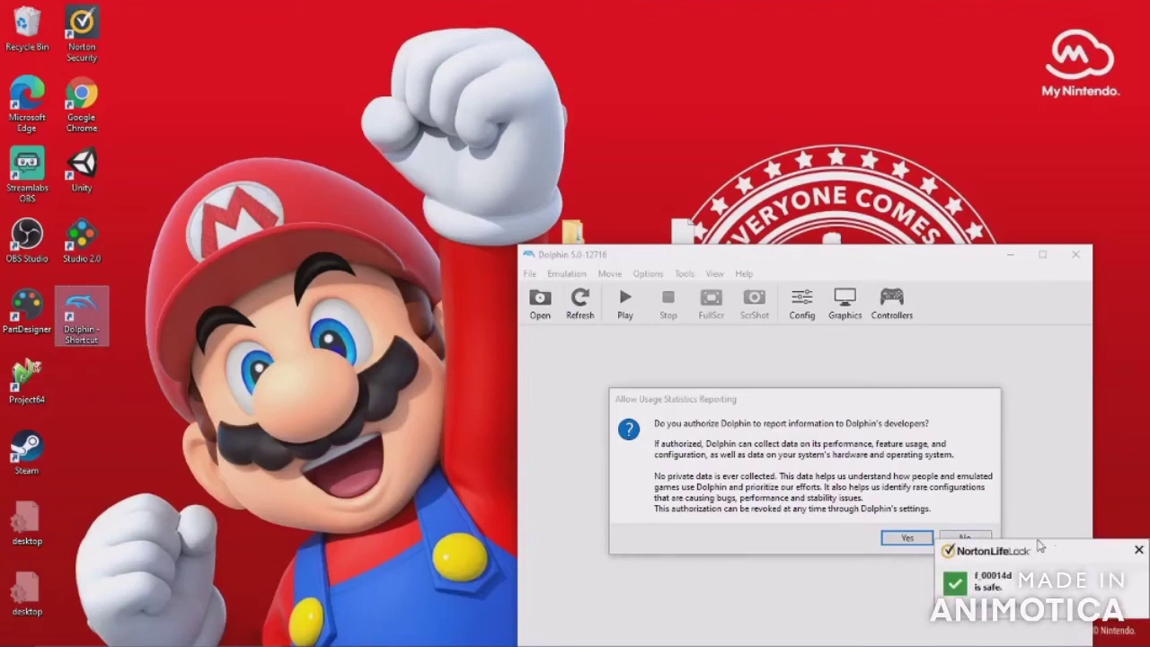
- Dismiss the Norton notification and accept Dolphin's usage statistics reporting
left_click(1139, 550)
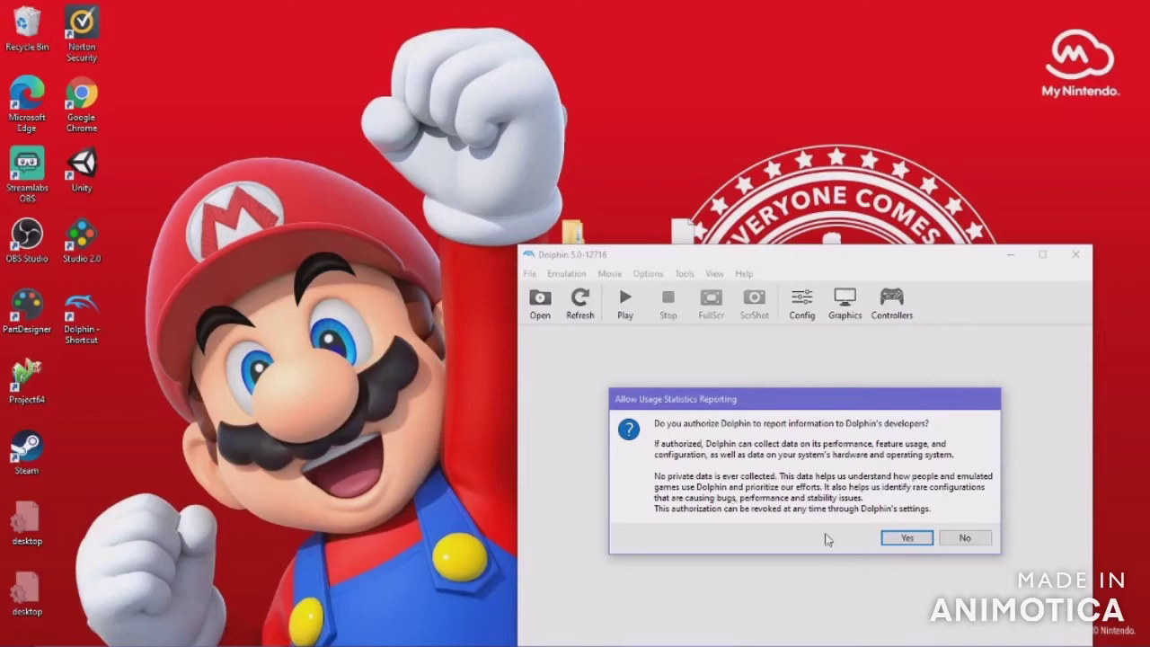
left_click(903, 538)
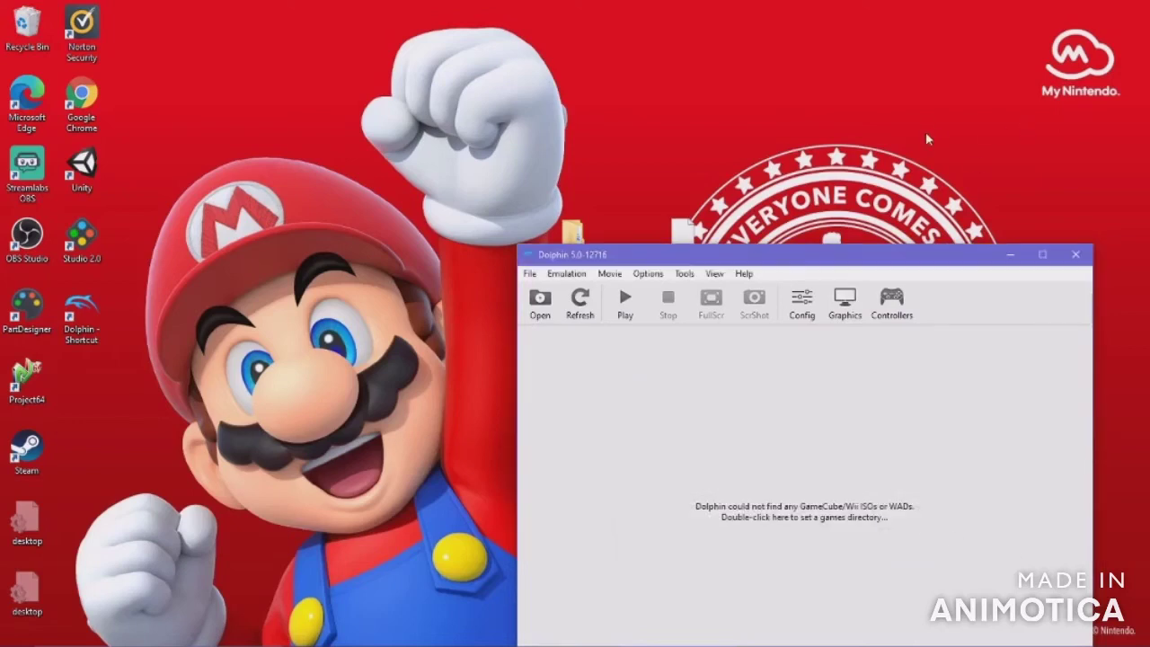
- Move the Dolphin window and set Auto Update to Dev (multiple times a day)
left_click_drag(796, 252, 623, 137)
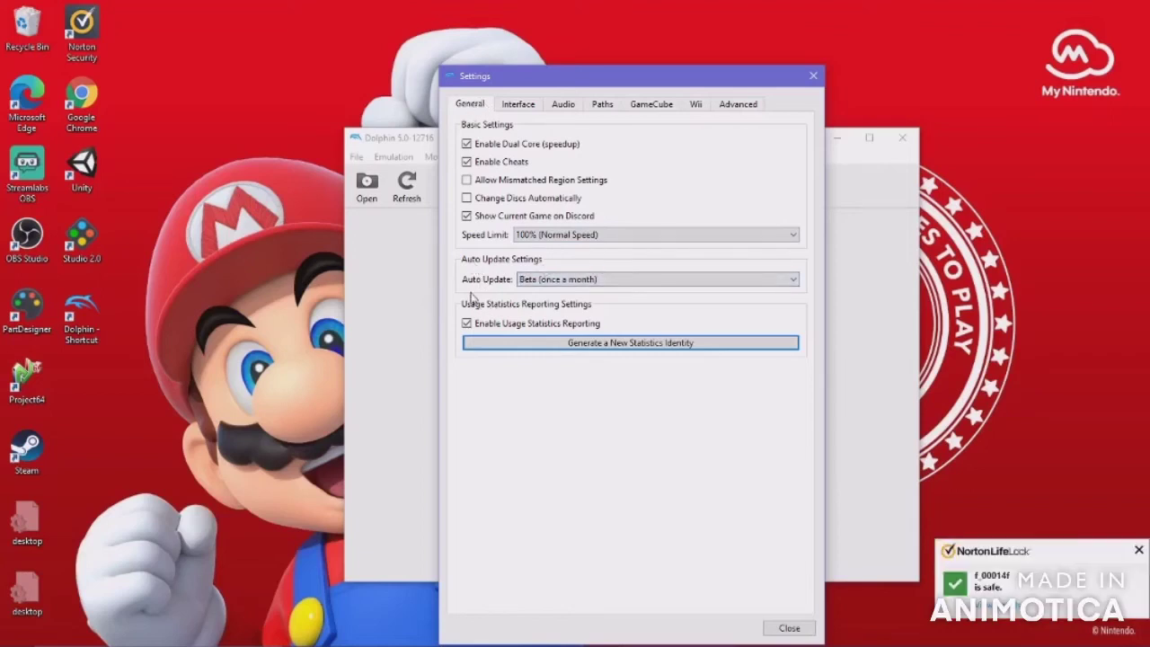
left_click(633, 279)
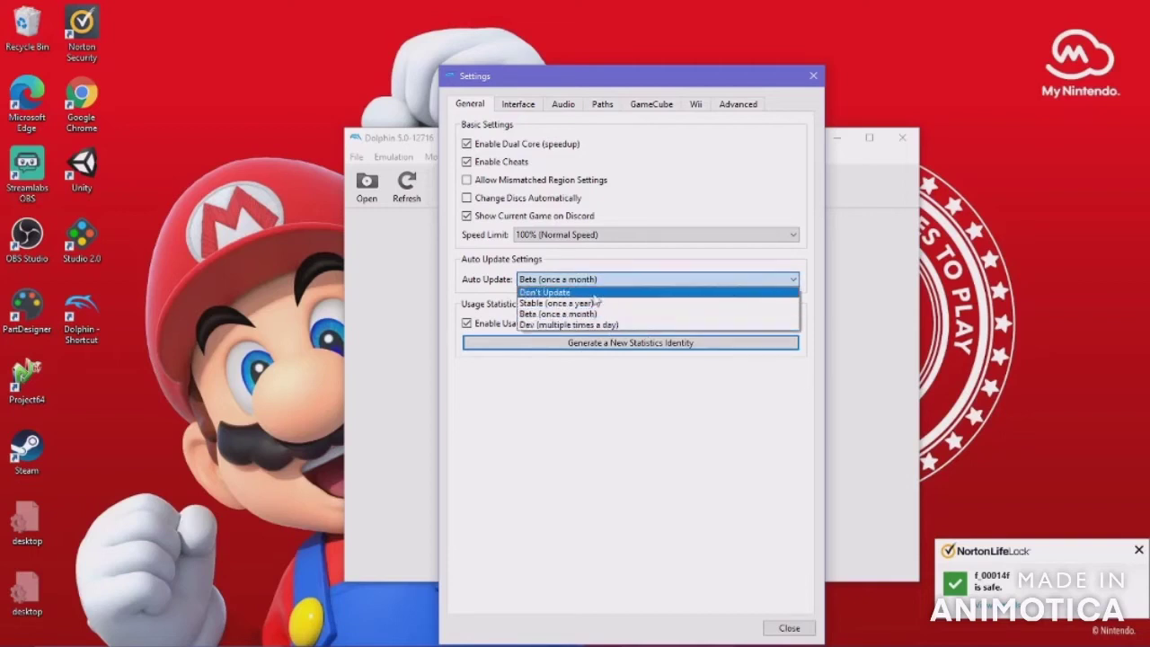
left_click(642, 325)
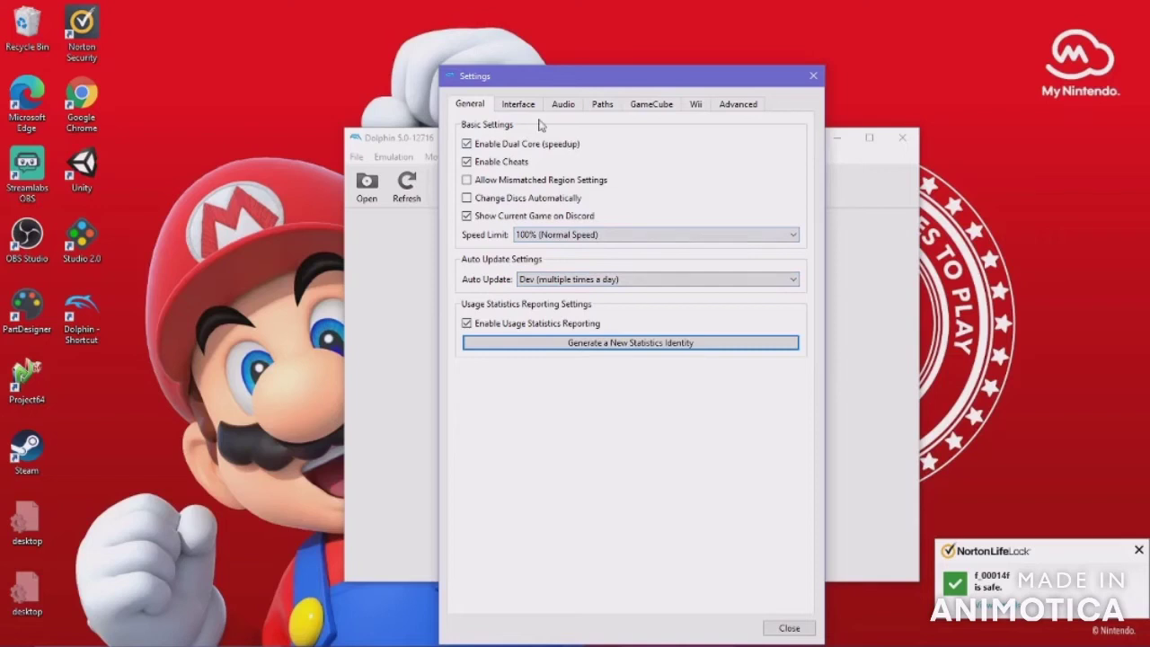
left_click(516, 105)
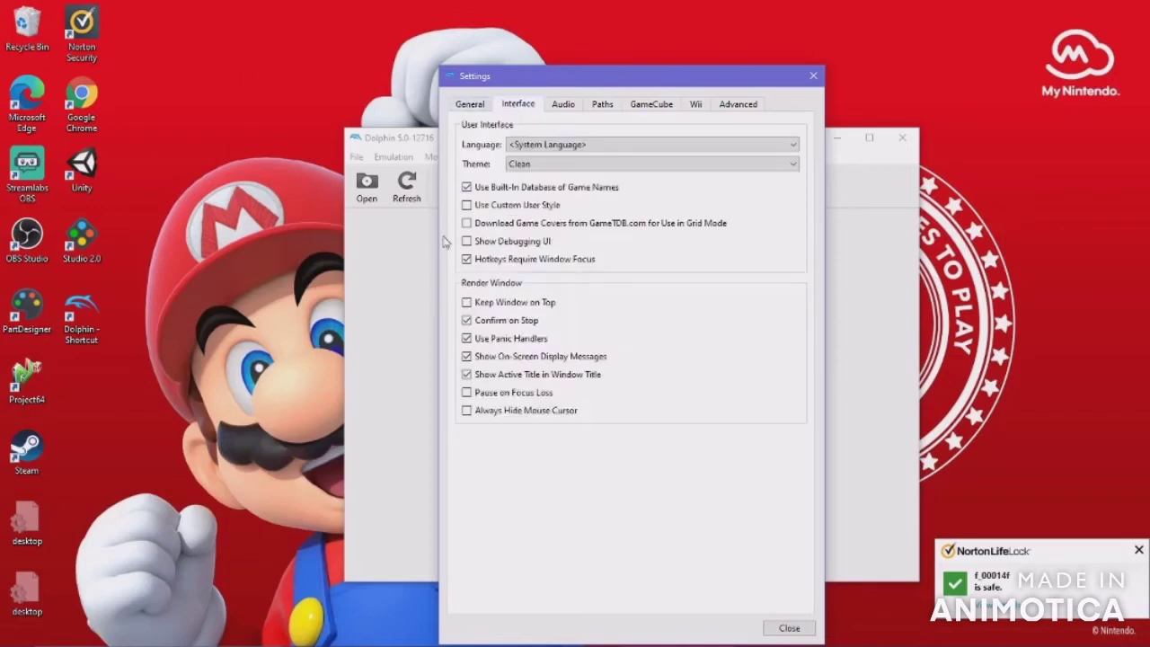
- Review the Audio, Paths, GameCube, Wii and Advanced settings pages, then close Settings
left_click(566, 105)
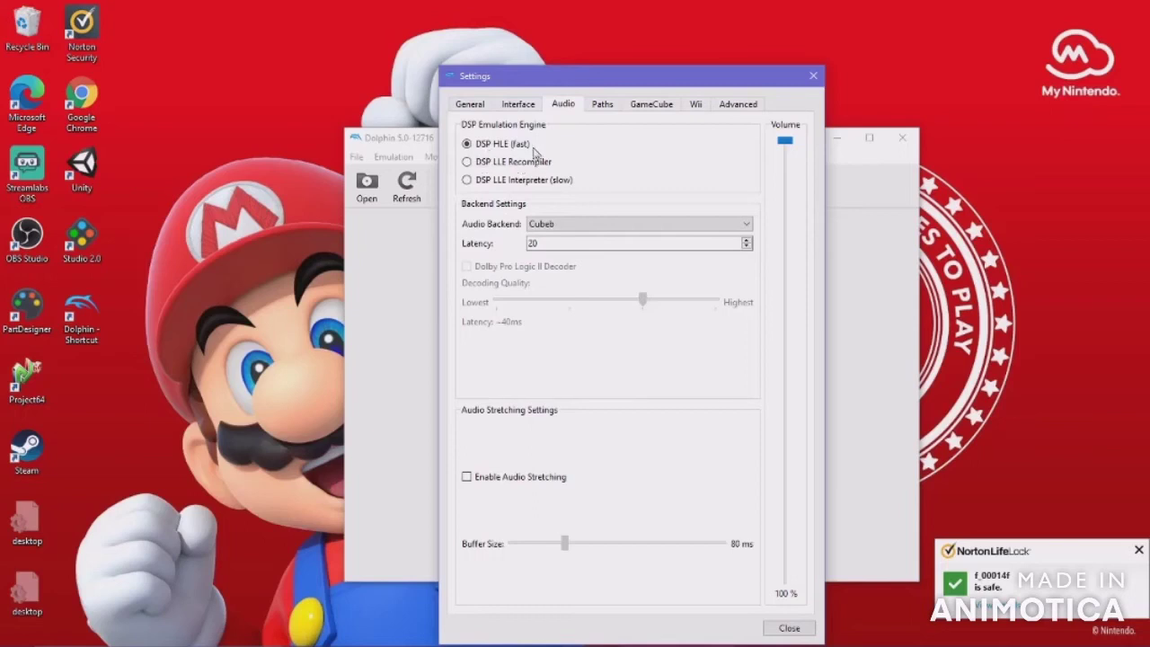
left_click(602, 106)
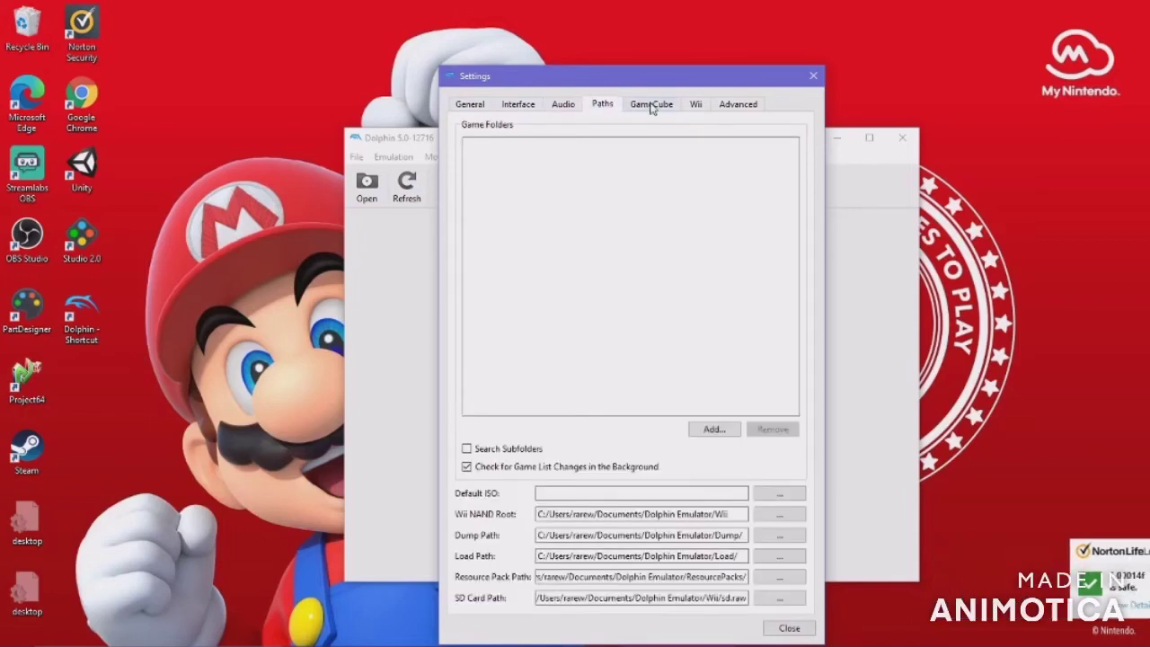
left_click(654, 105)
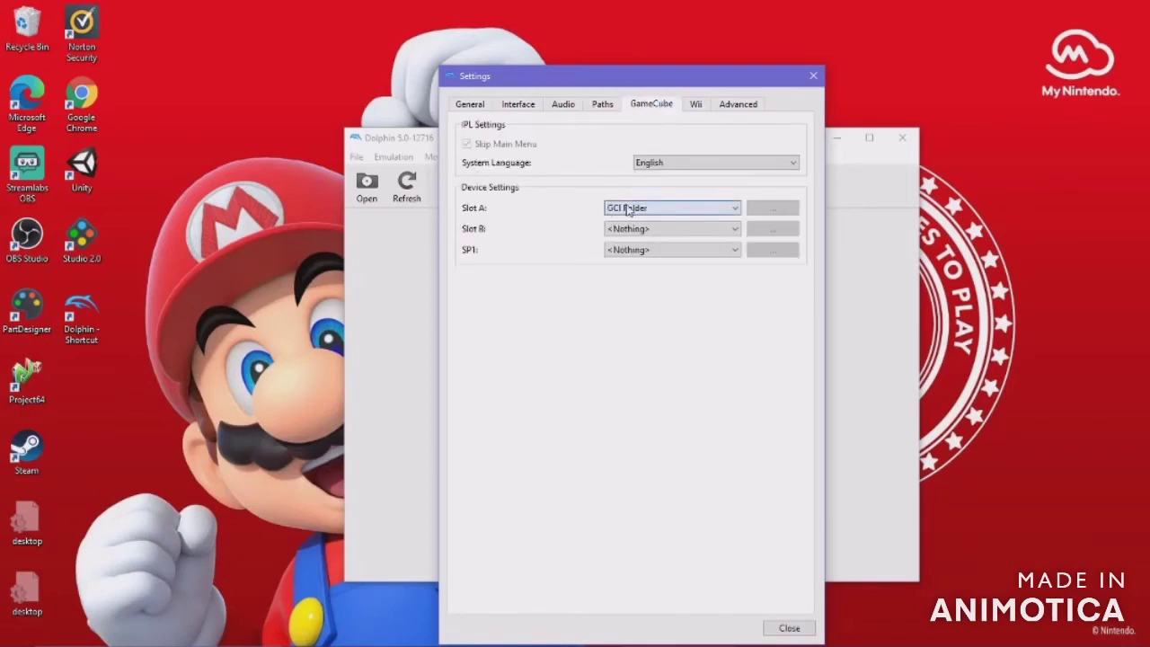
left_click(698, 106)
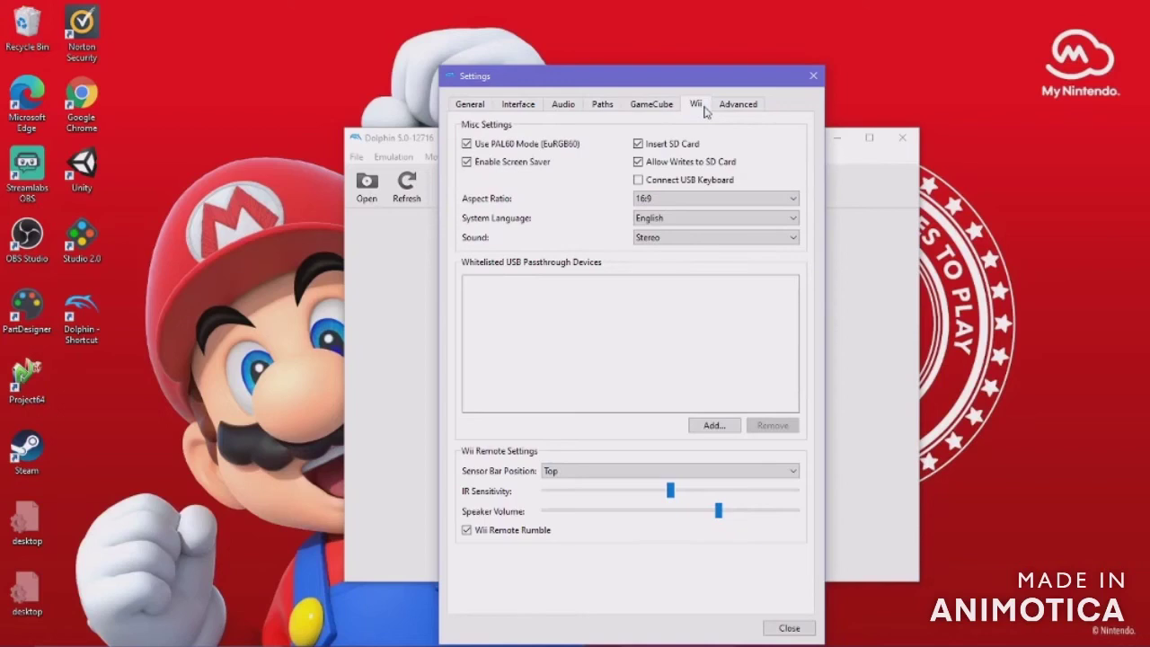
left_click(736, 106)
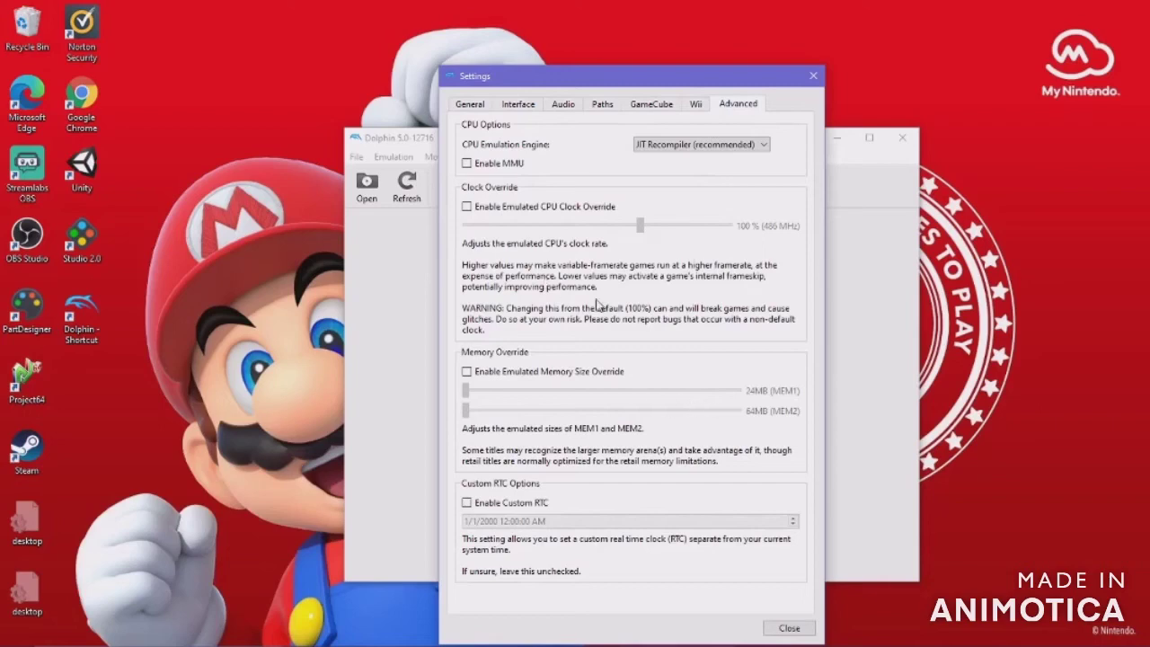
left_click(769, 628)
- Switch the graphics backend to Direct3D 11 and confirm the change
left_click(671, 184)
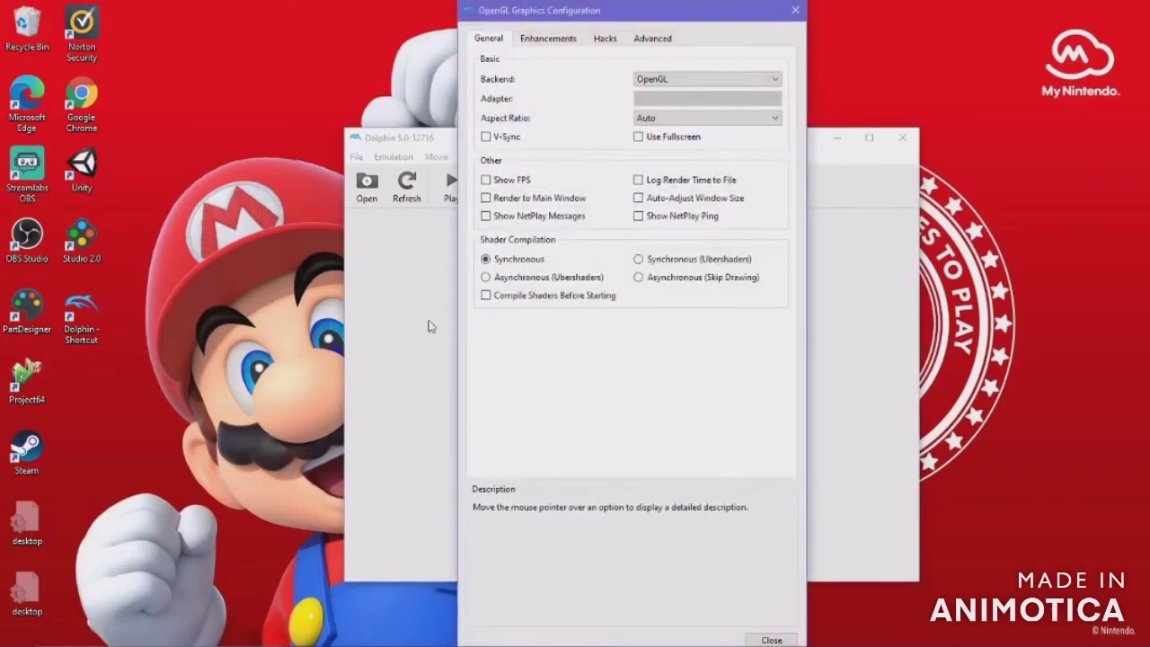
left_click(708, 79)
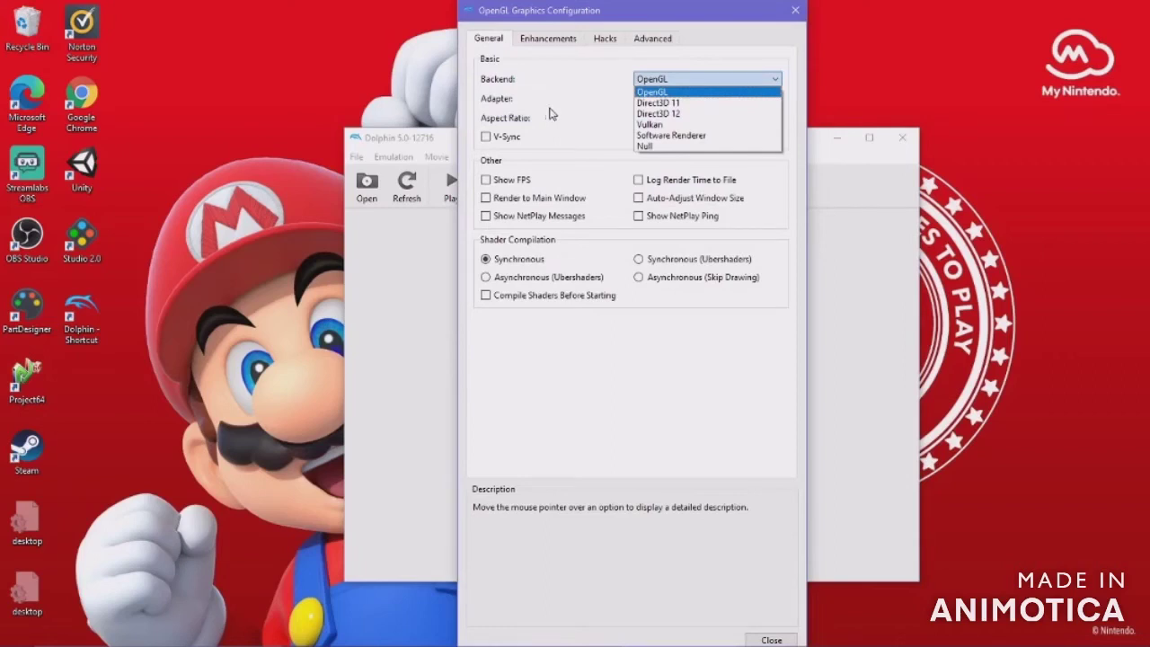
left_click(689, 102)
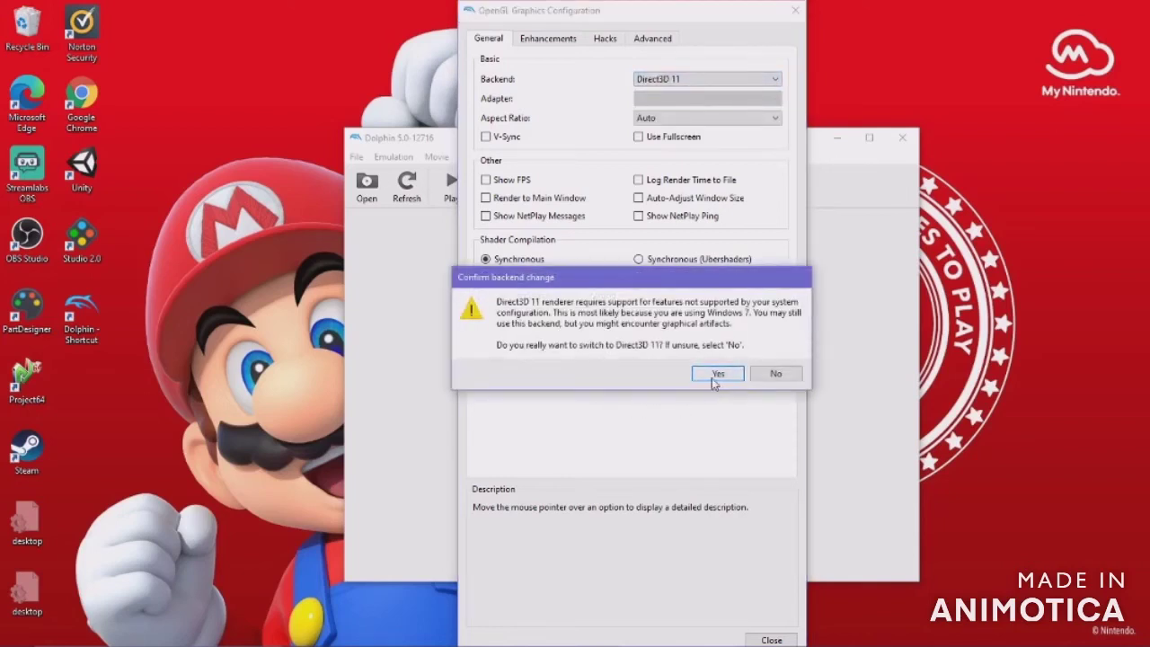
left_click(716, 376)
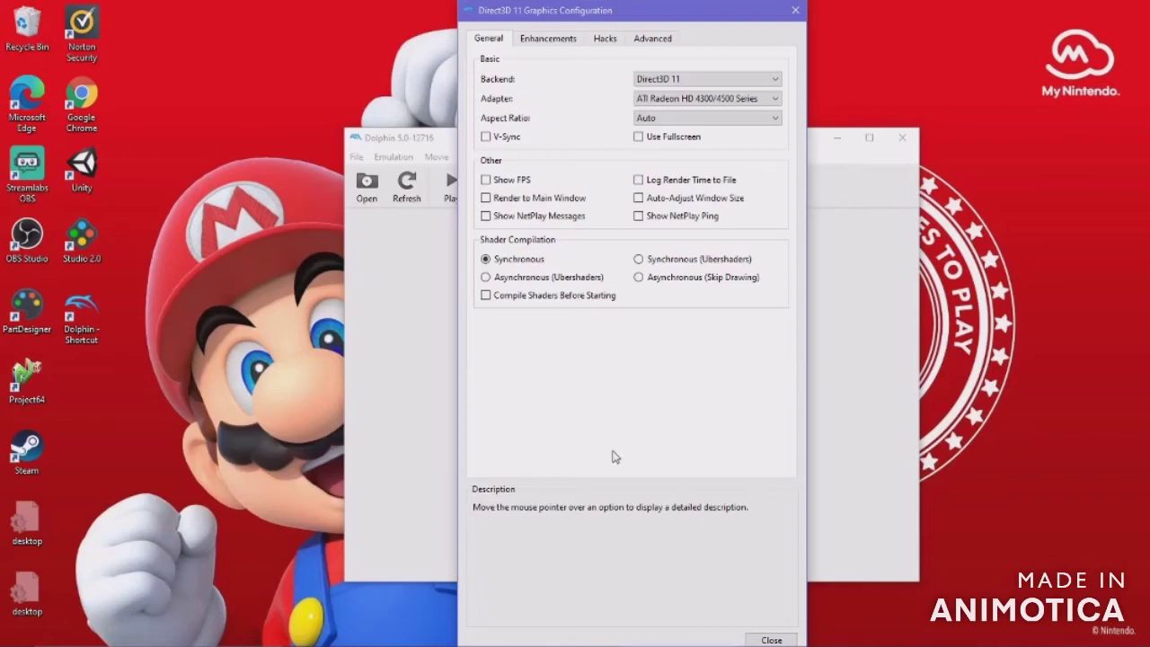
- Enable Show FPS and Use Fullscreen in the Direct3D 11 graphics settings
mouse_move(1022, 640)
left_click(503, 180)
left_click(643, 137)
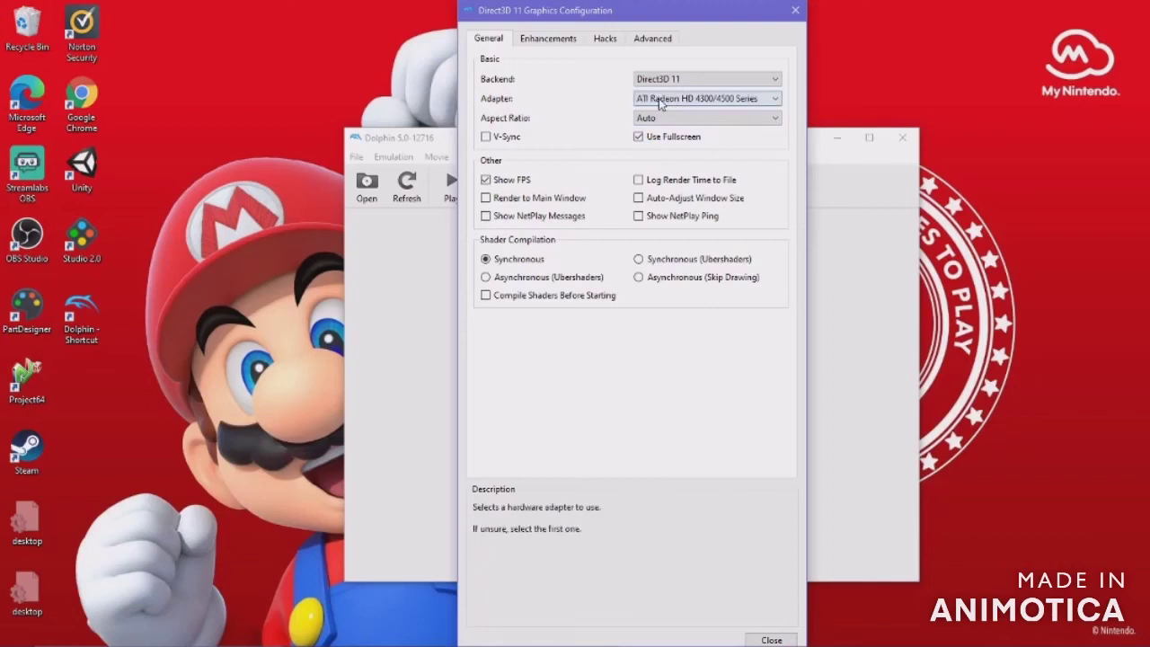
left_click(547, 40)
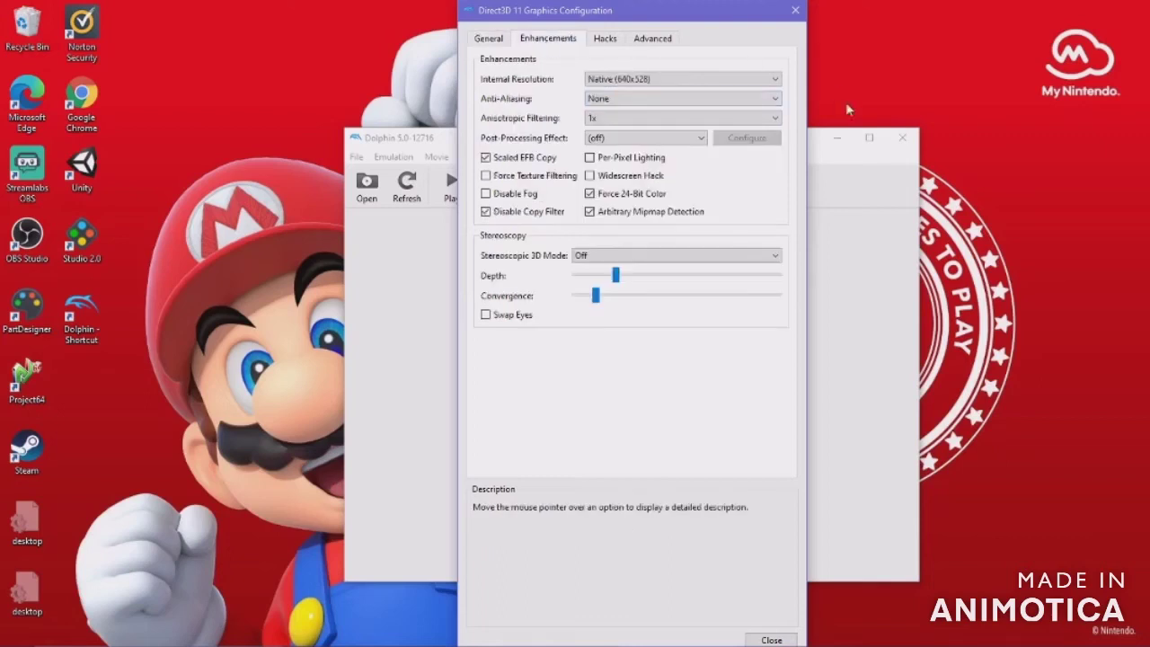
- Keep Native (640x528) internal resolution, enable Skip EFB Access from CPU, and close graphics settings
left_click(624, 79)
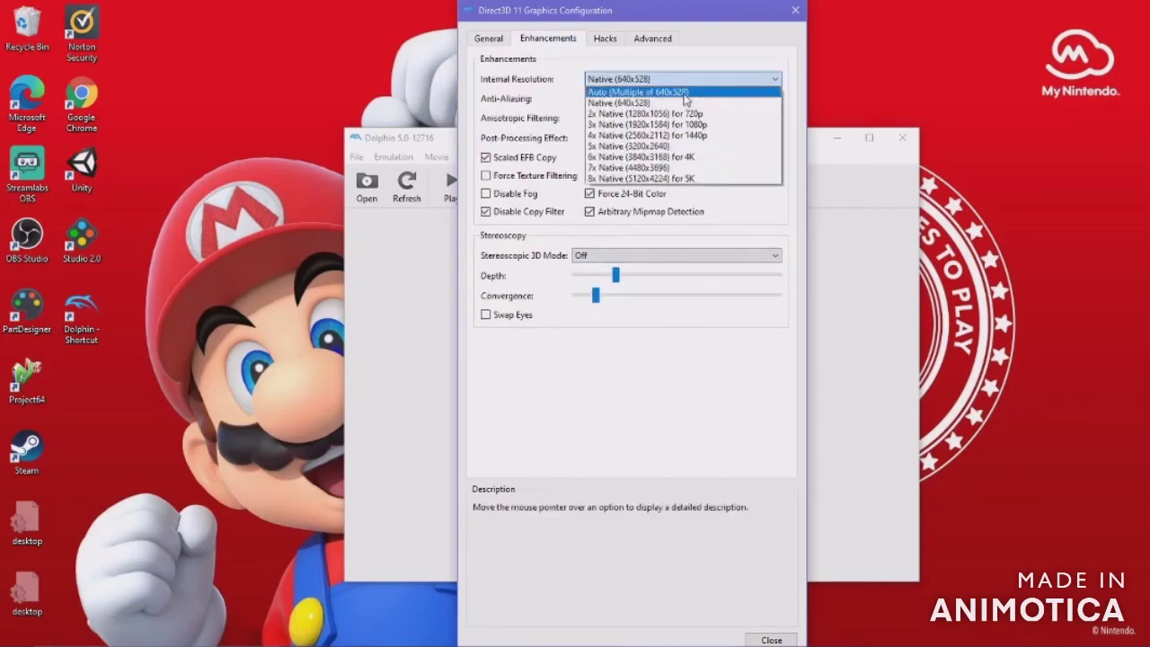
left_click(647, 103)
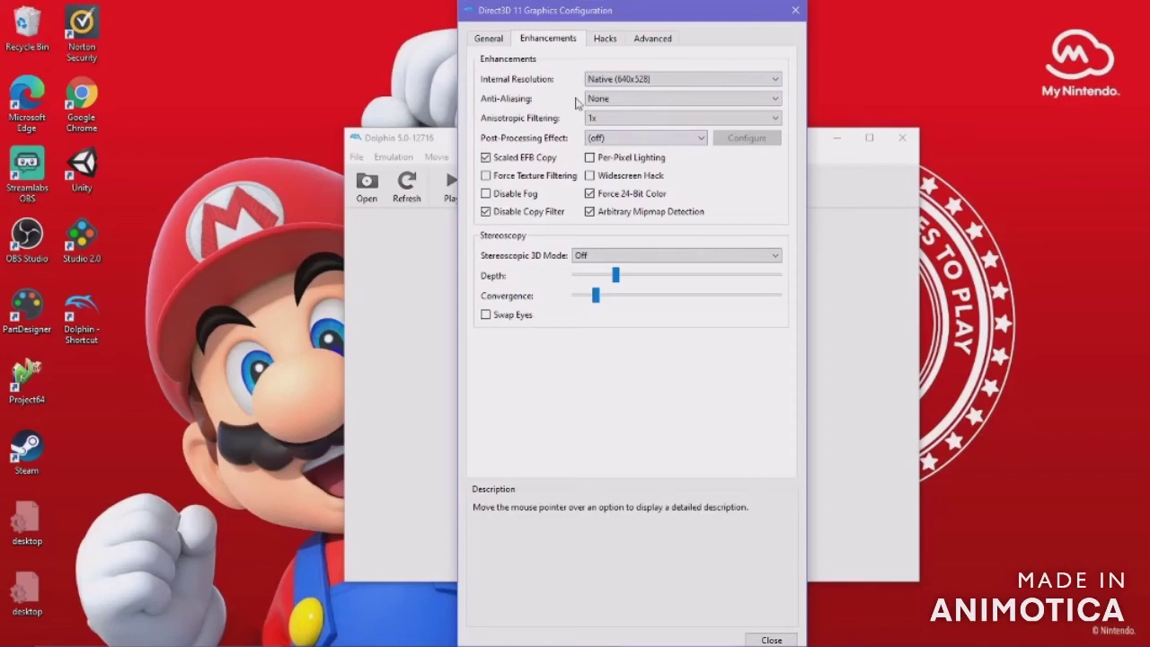
left_click(598, 49)
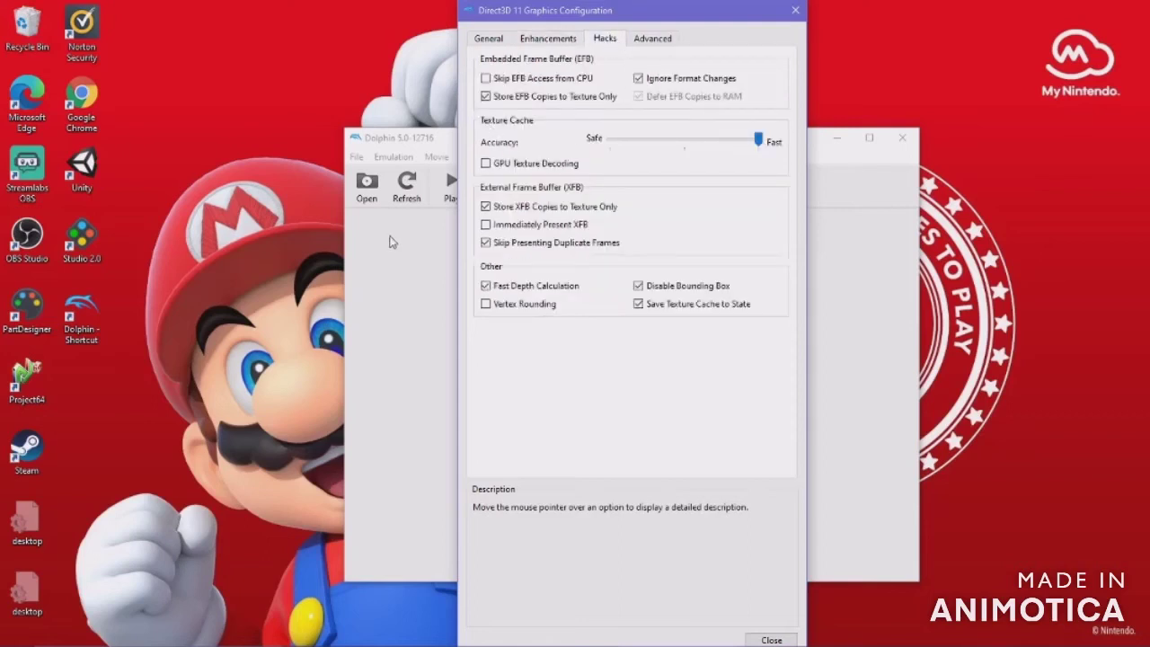
left_click(490, 79)
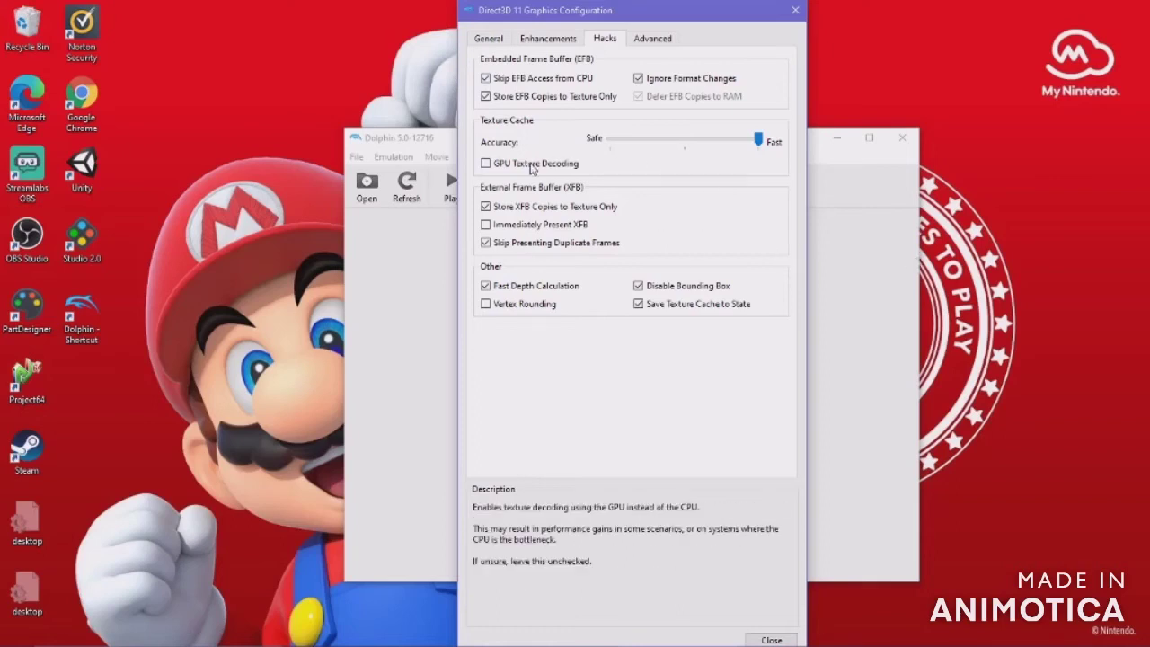
left_click(638, 41)
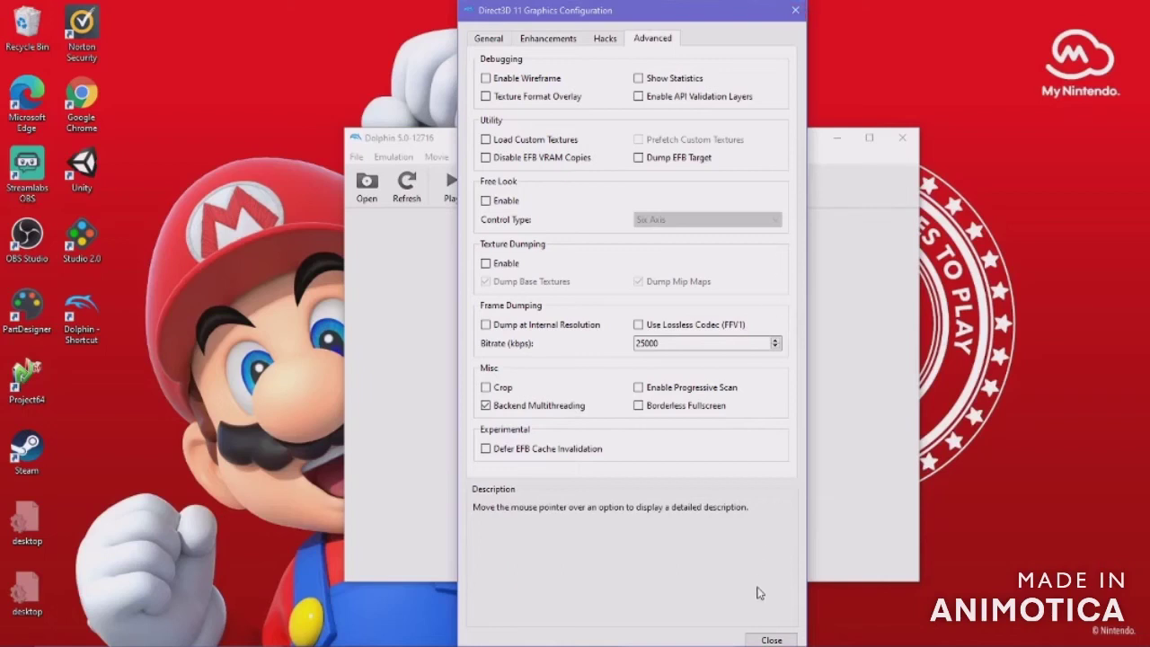
left_click(778, 640)
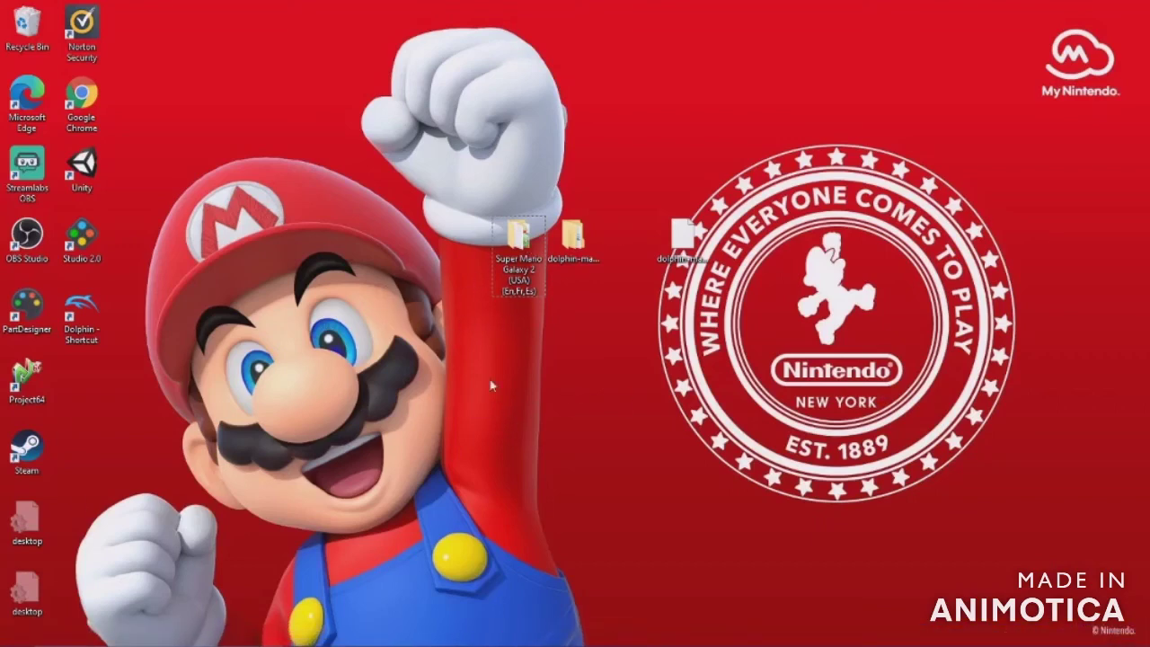
- Launch Dolphin and open the Paths page of its settings
double_click(106, 329)
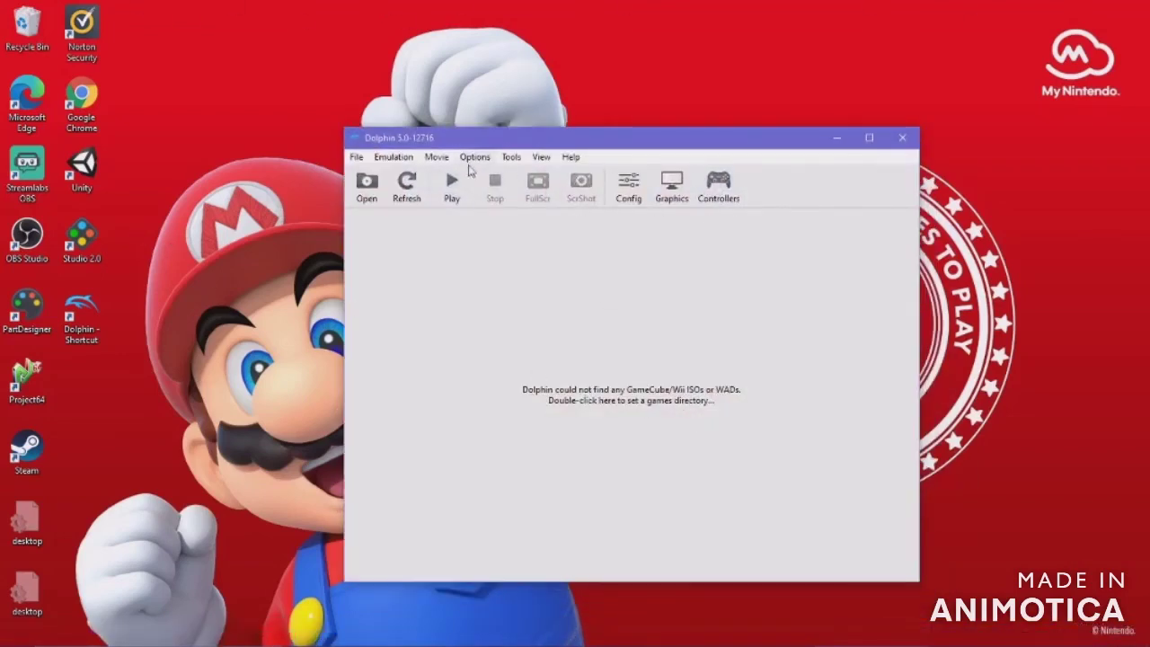
left_click(629, 185)
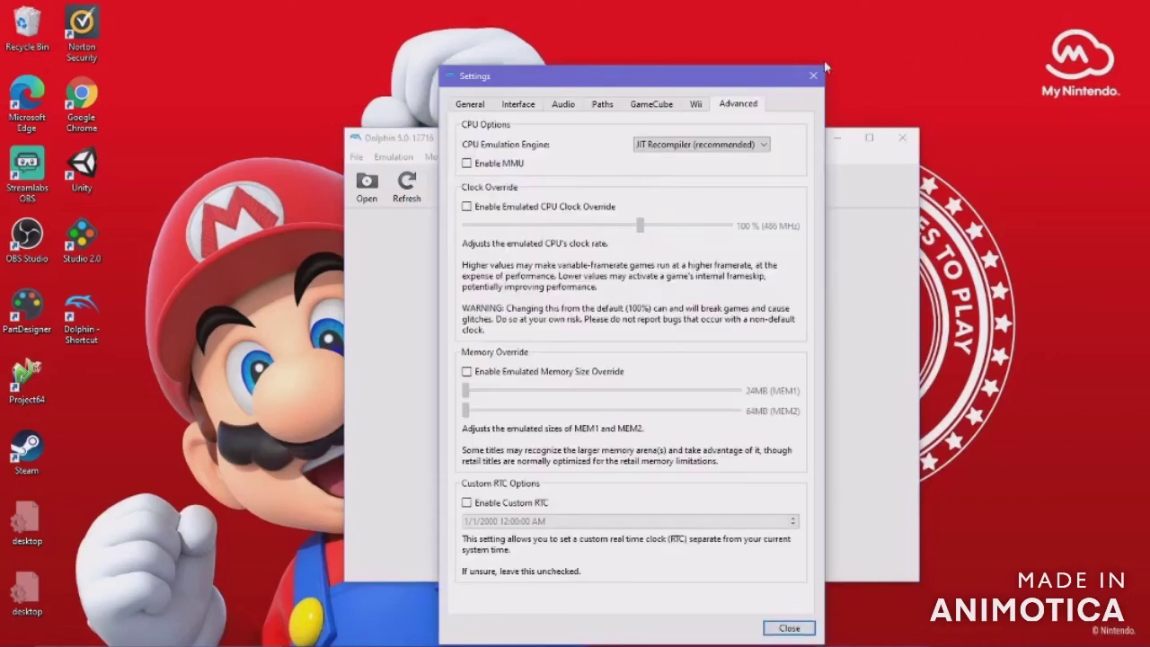
left_click(630, 107)
left_click(611, 108)
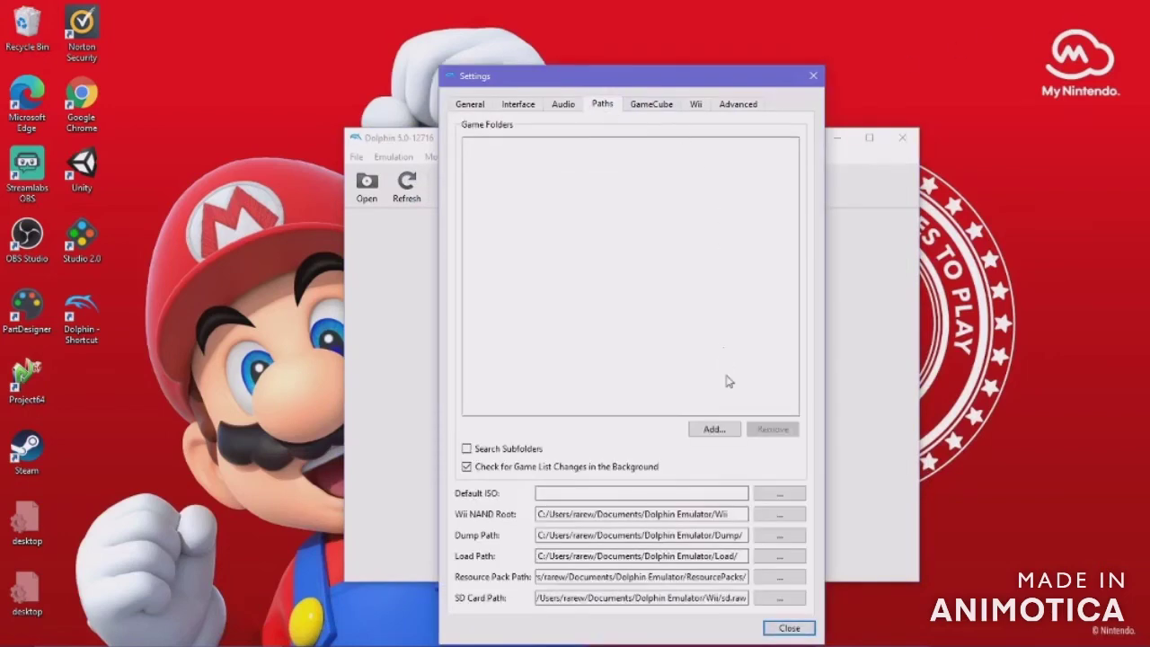
- Add the Desktop's Super Mario Galaxy 2 (USA) (En,Fr,Es) folder as a game folder
left_click(710, 429)
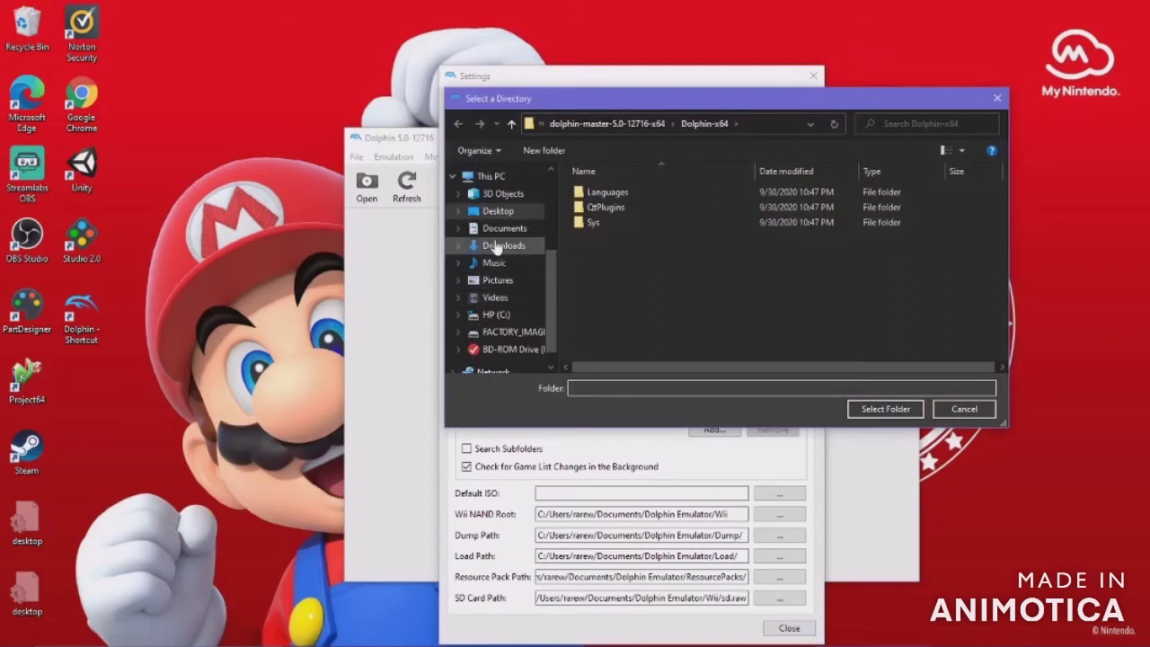
left_click(489, 212)
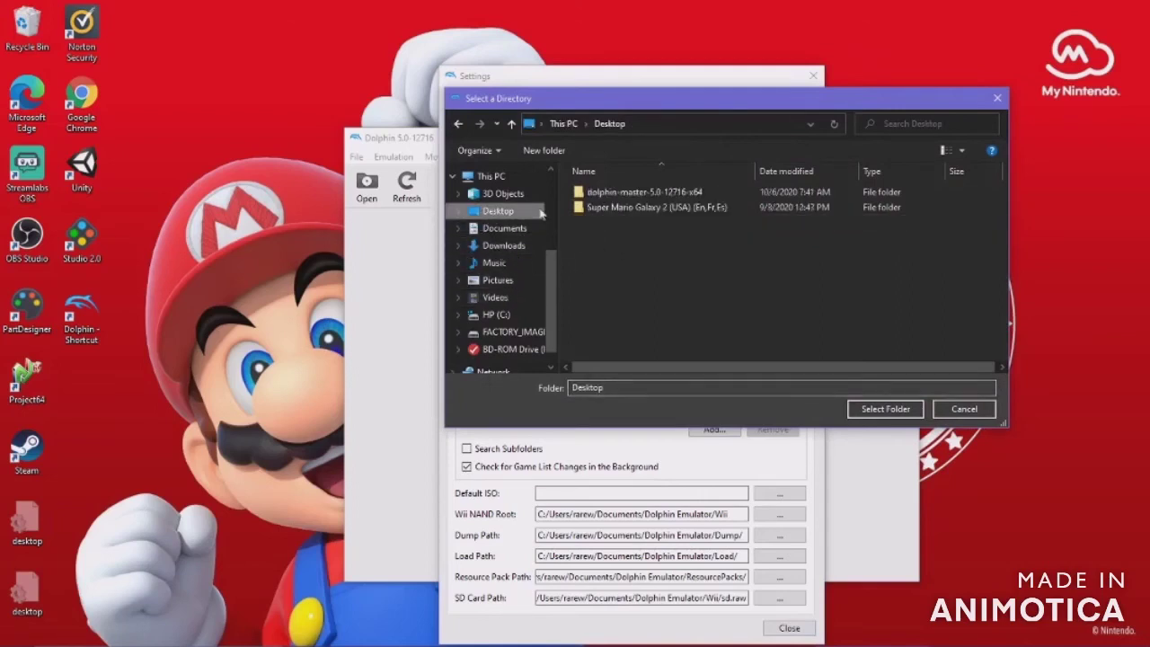
left_click(760, 208)
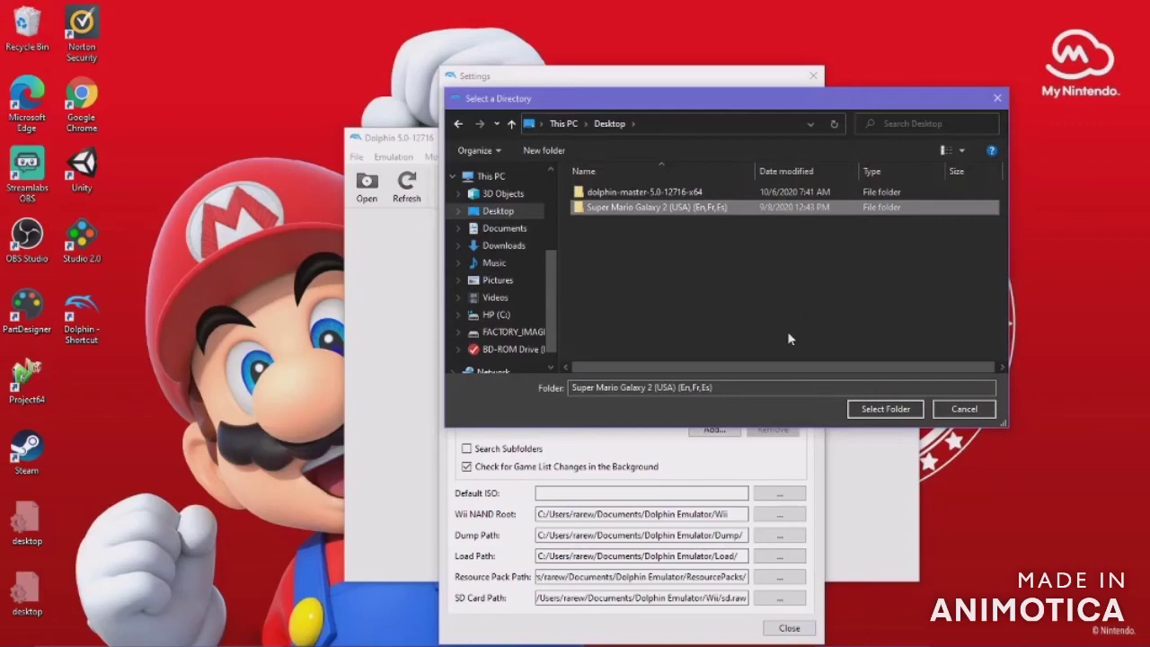
left_click(876, 409)
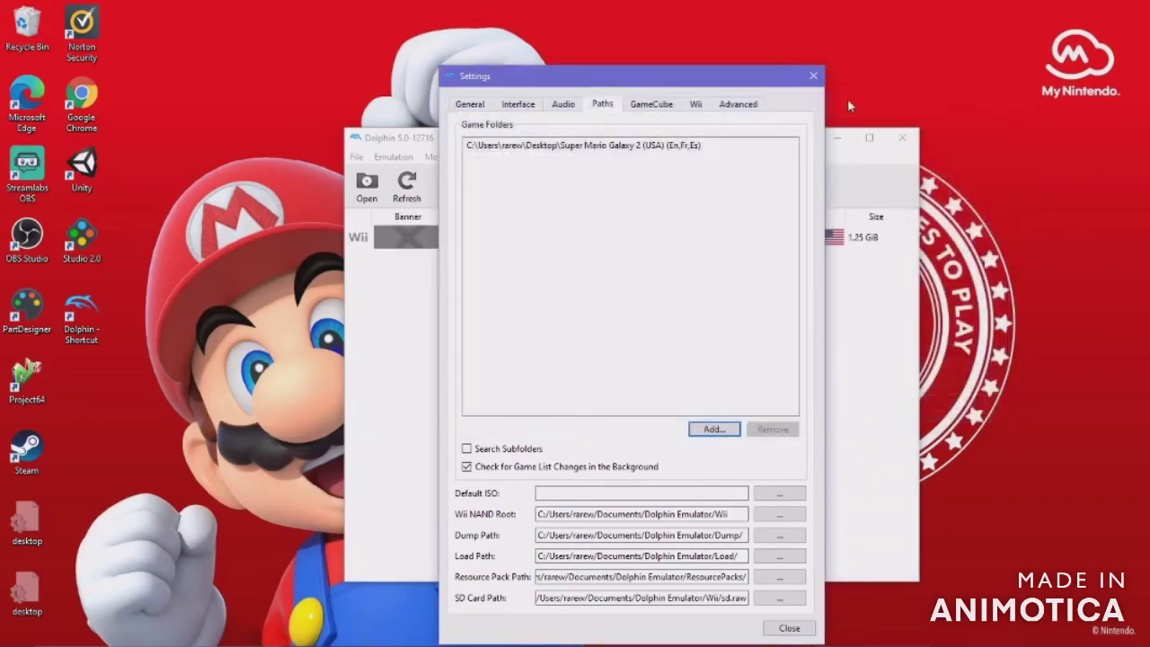
- Close Settings and open Controller Settings from the main toolbar
left_click(790, 628)
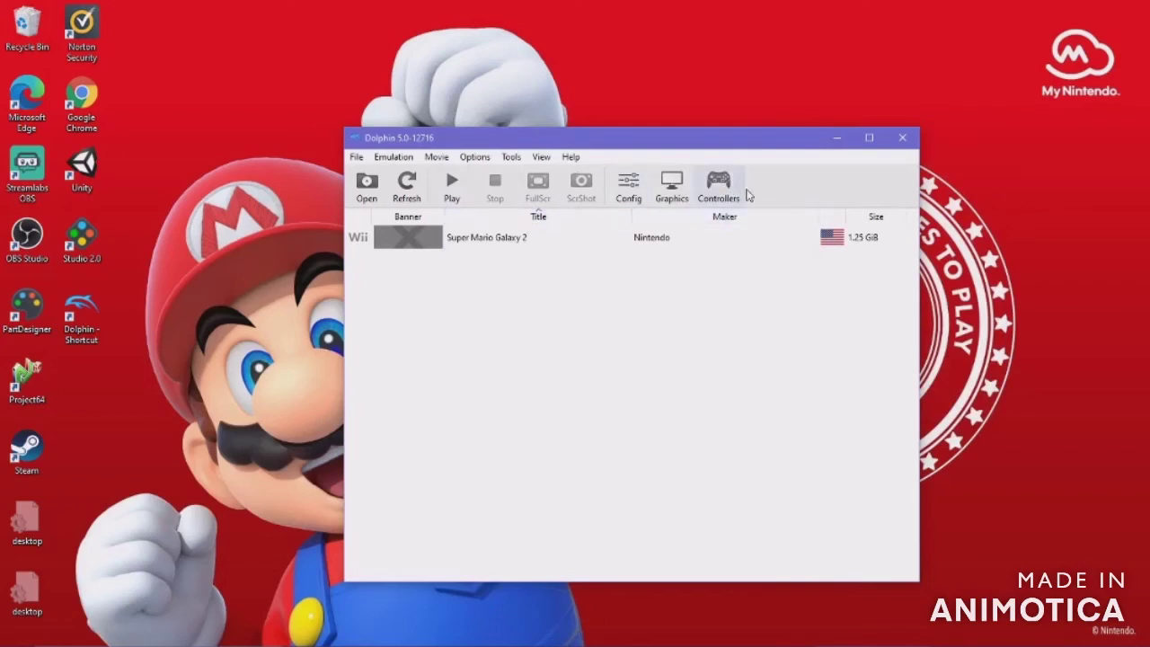
left_click(718, 182)
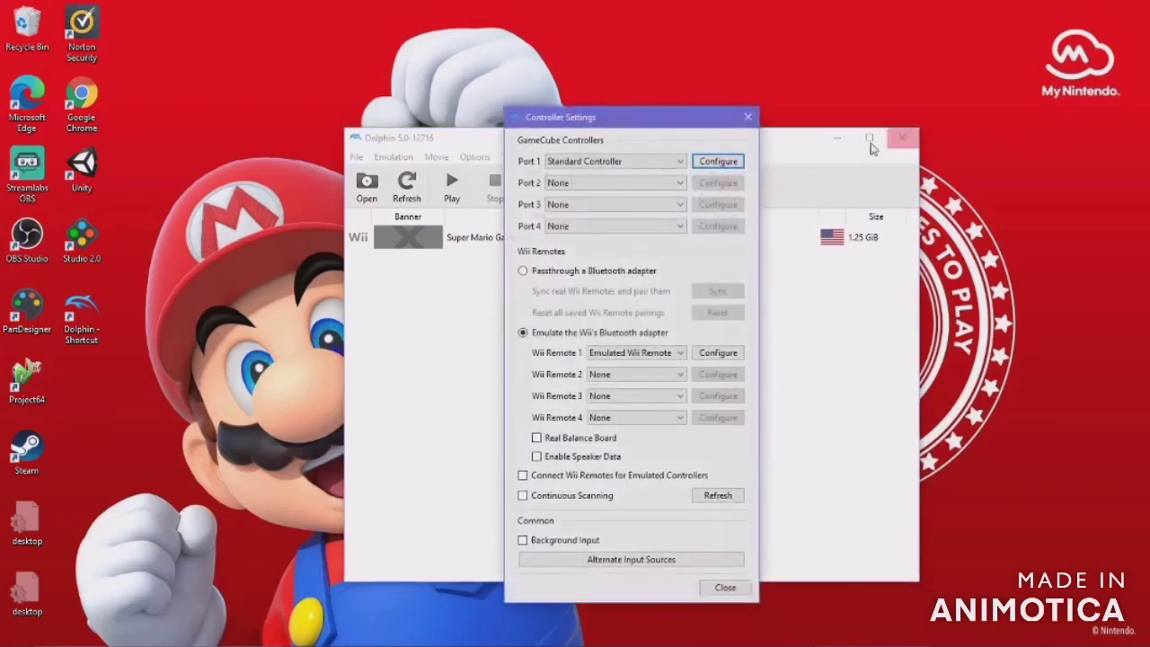